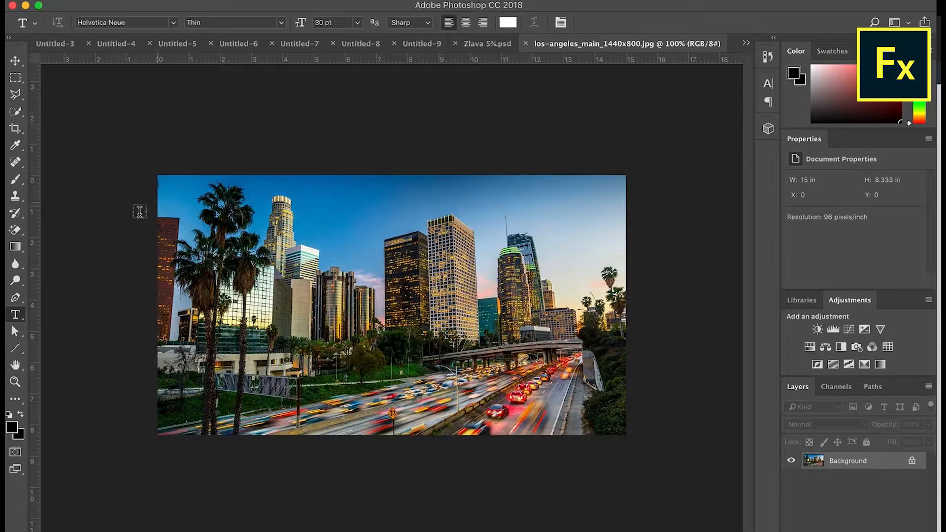
# Unlock the Background as Layer 0 and apply Camera Raw with Reds hue -79 and saturation -46.
pyautogui.click(15, 332)
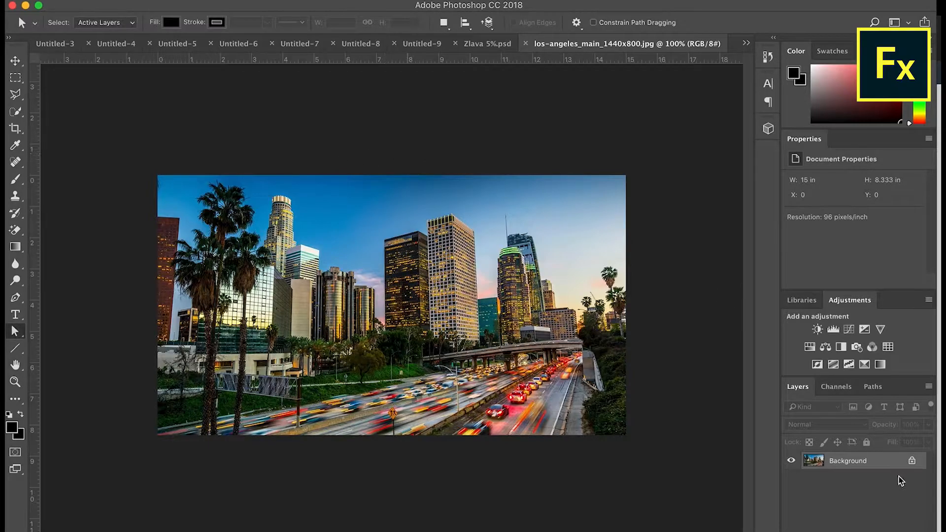
pyautogui.click(913, 461)
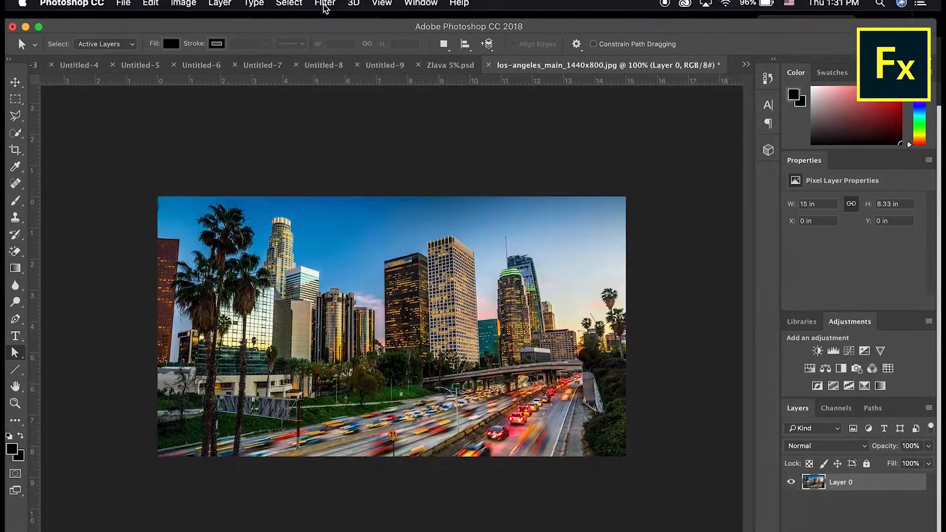
pyautogui.click(325, 4)
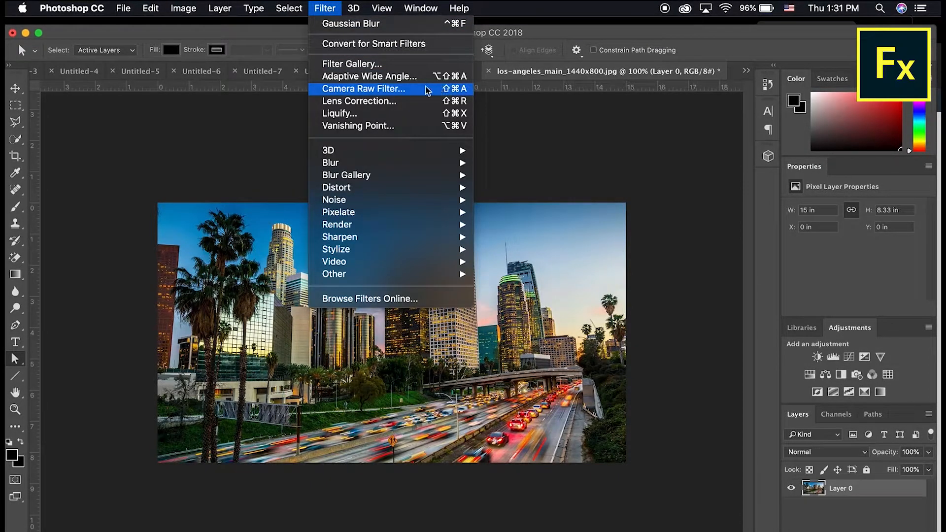
pyautogui.click(424, 89)
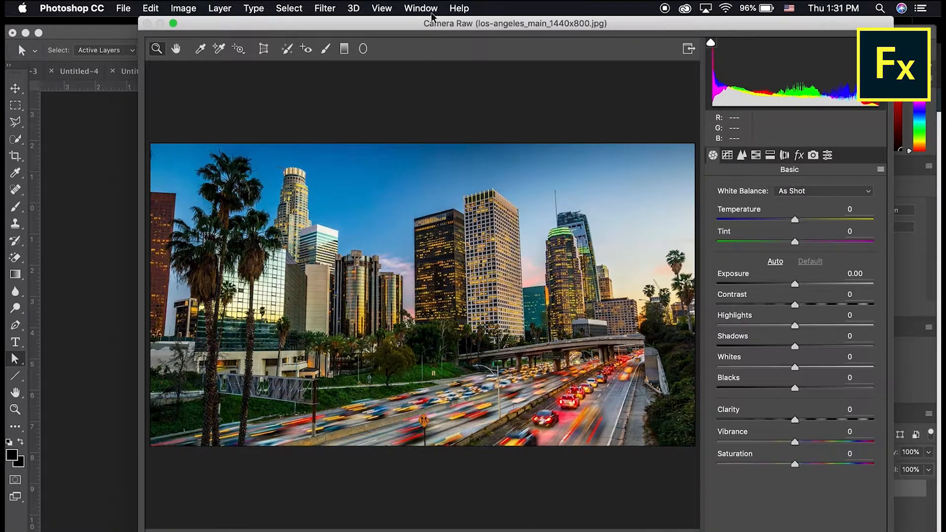
pyautogui.moveTo(432, 24); pyautogui.dragTo(355, 6)
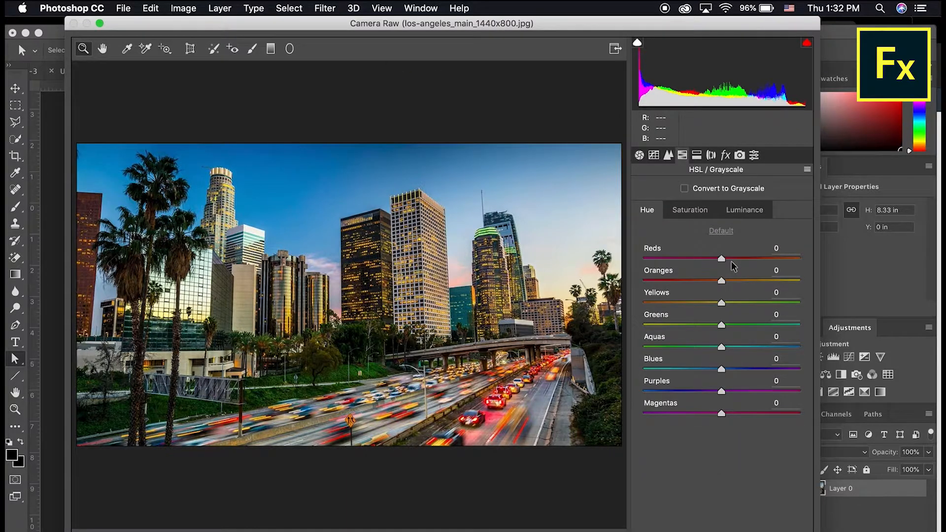
pyautogui.moveTo(721, 259); pyautogui.dragTo(659, 259)
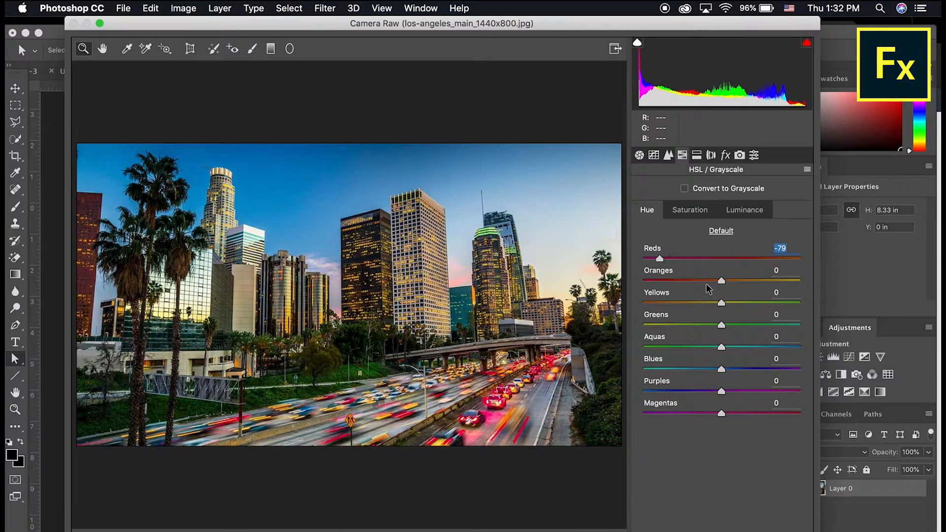
pyautogui.click(700, 211)
pyautogui.moveTo(723, 260); pyautogui.dragTo(688, 269)
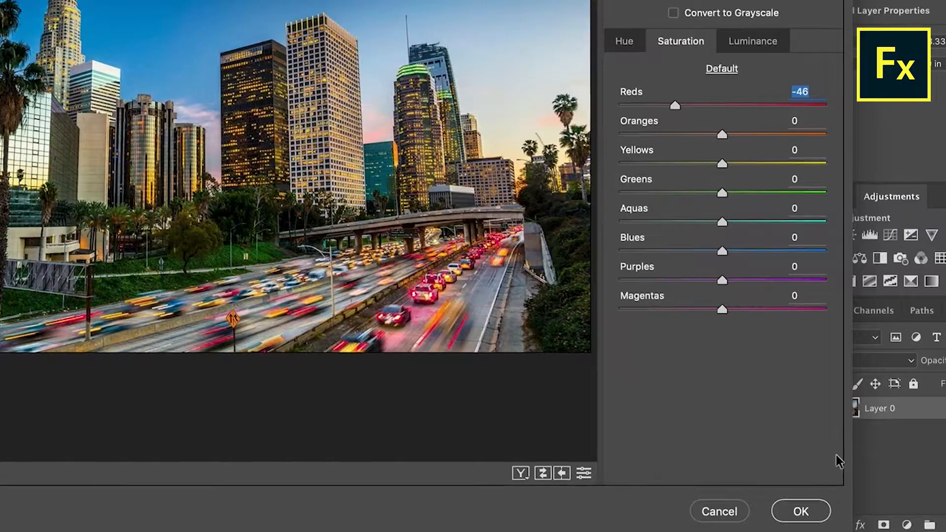
pyautogui.click(784, 531)
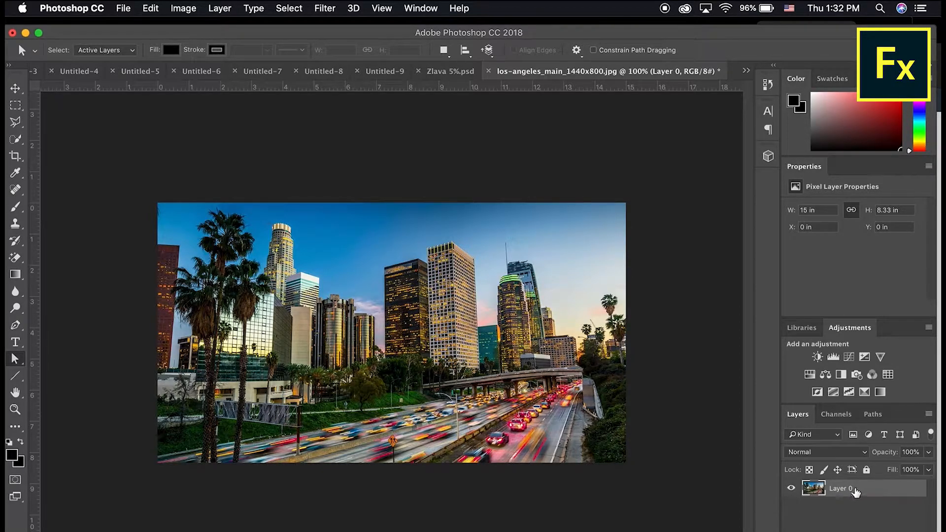
# Undo the direct Camera Raw edit and convert Layer 0 into a smart object.
pyautogui.press('super+c')
pyautogui.rightClick(861, 491)
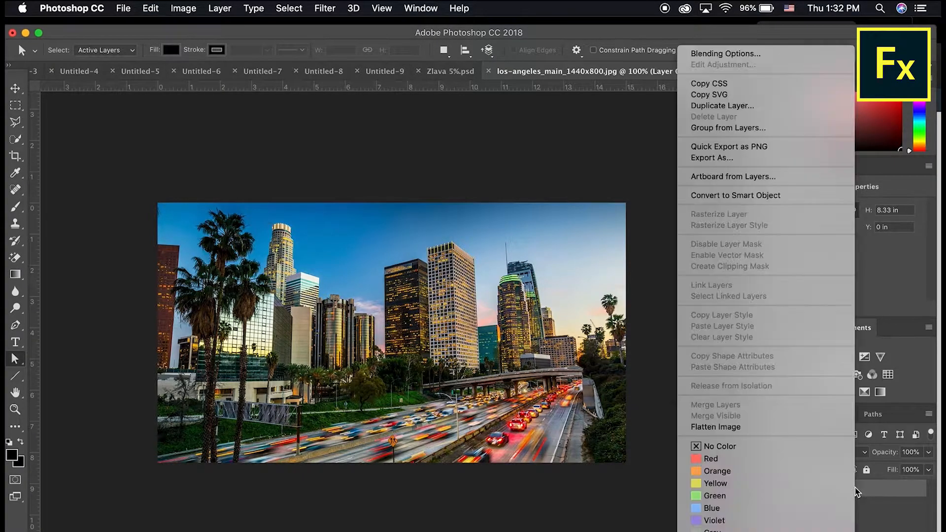
pyautogui.click(732, 197)
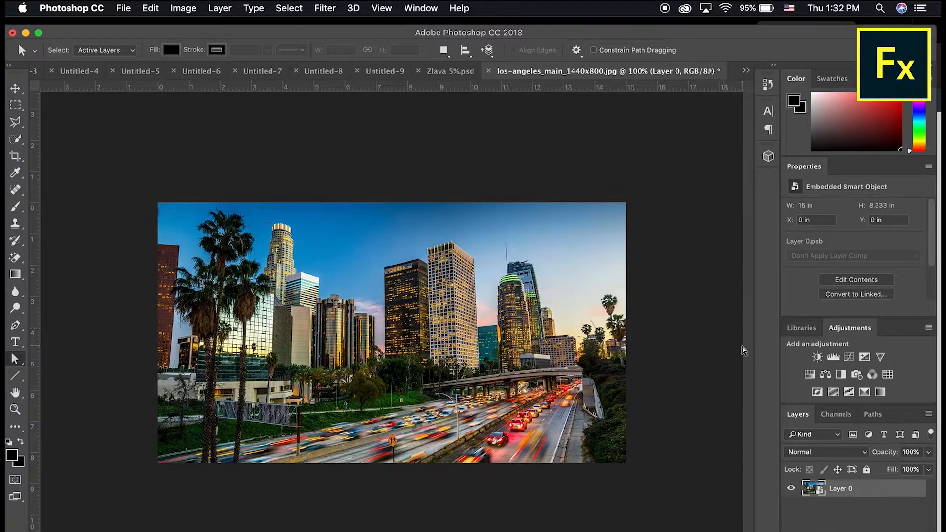
# Add a Camera Raw smart filter with Exposure +1.50 and Highlights -32.
pyautogui.click(322, 9)
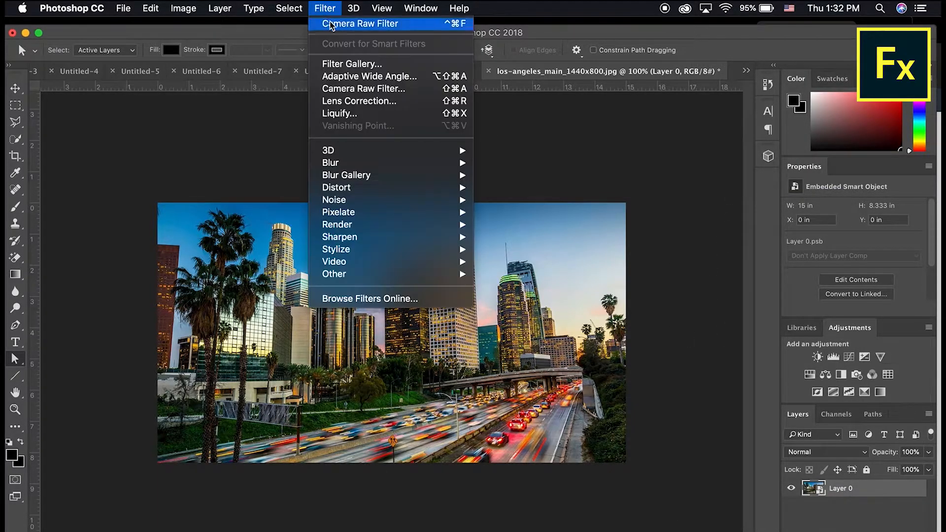
pyautogui.click(397, 94)
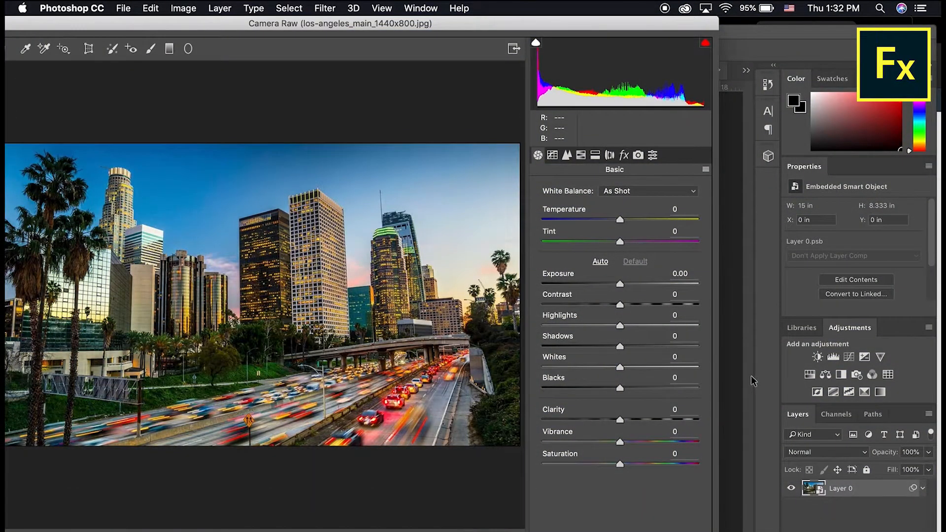
pyautogui.moveTo(588, 282); pyautogui.dragTo(644, 284)
pyautogui.moveTo(620, 326); pyautogui.dragTo(569, 326)
# Apply the Camera Raw settings, then hide and reshow the smart filter to compare.
pyautogui.press('Return')
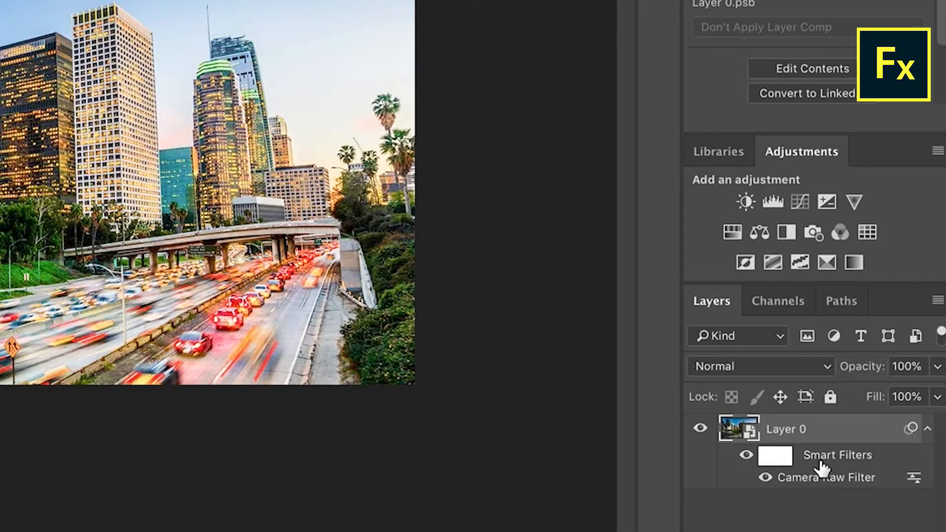
pyautogui.click(745, 456)
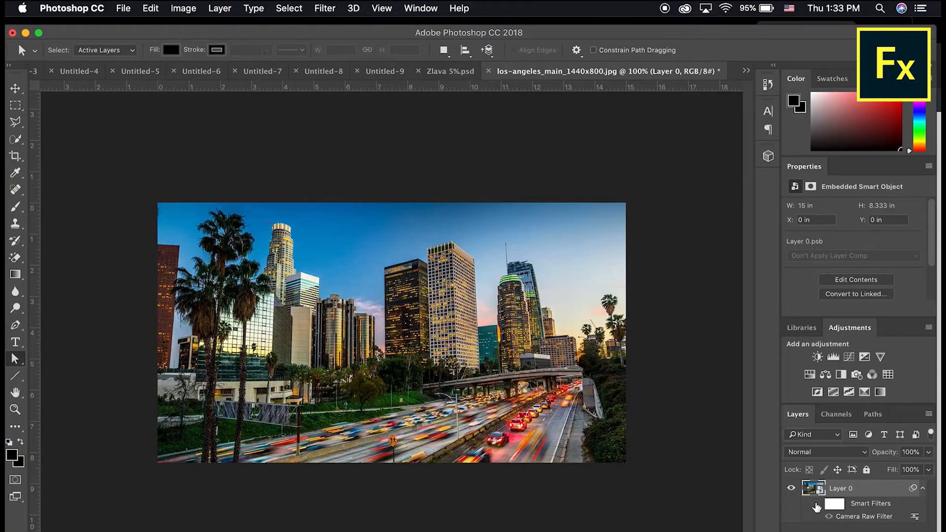
pyautogui.click(745, 460)
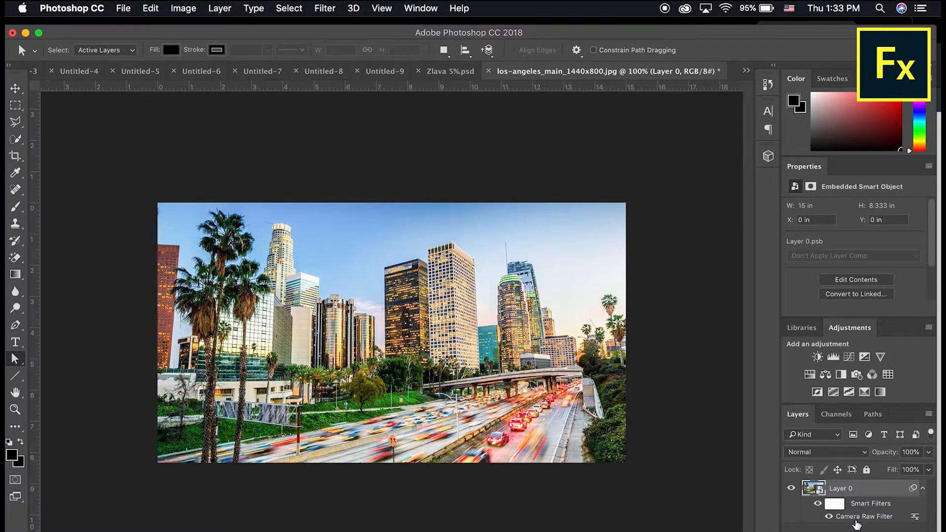
# Reopen the Camera Raw smart filter and ease Exposure to +0.30 and Highlights to -3.
pyautogui.doubleClick(856, 521)
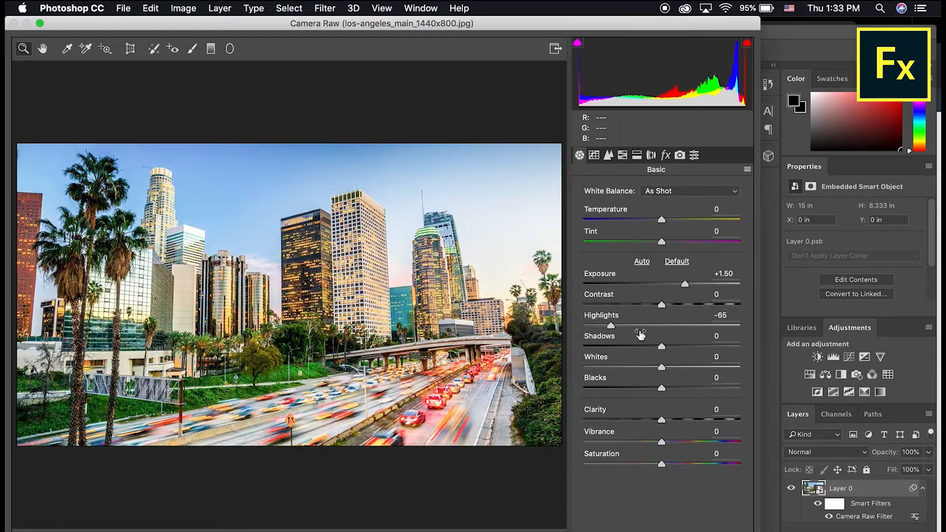
pyautogui.moveTo(643, 326); pyautogui.dragTo(659, 326)
pyautogui.click(666, 284)
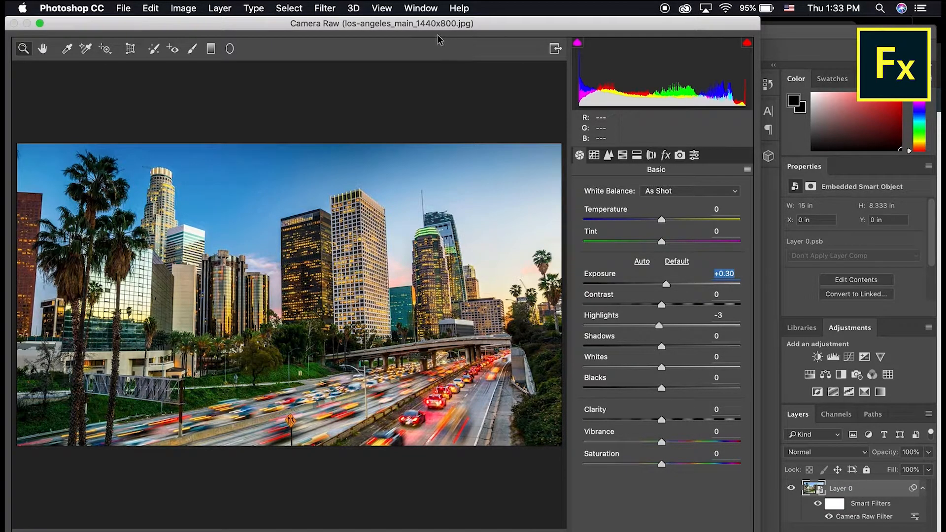
pyautogui.moveTo(443, 24); pyautogui.dragTo(474, 25)
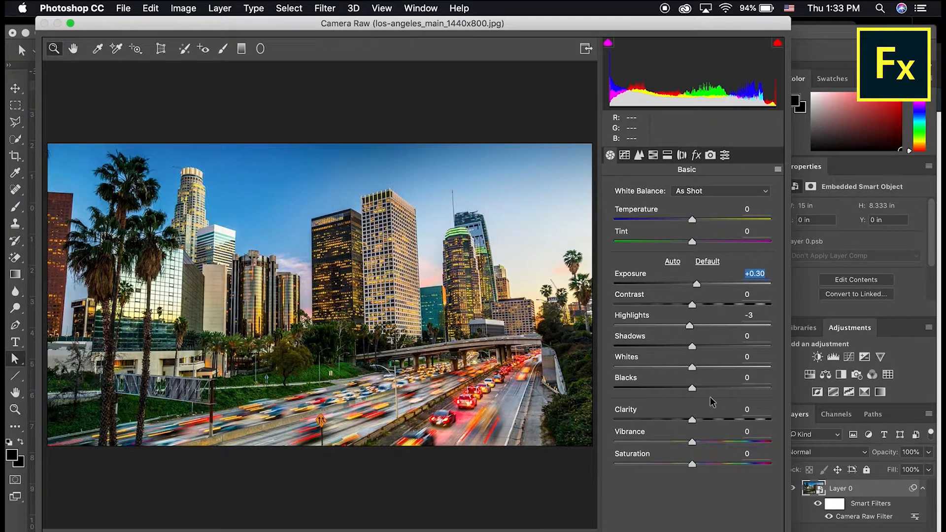
# Inspect the Tone Curve panel, keeping the Linear point curve unchanged.
pyautogui.press('super+alt+2')
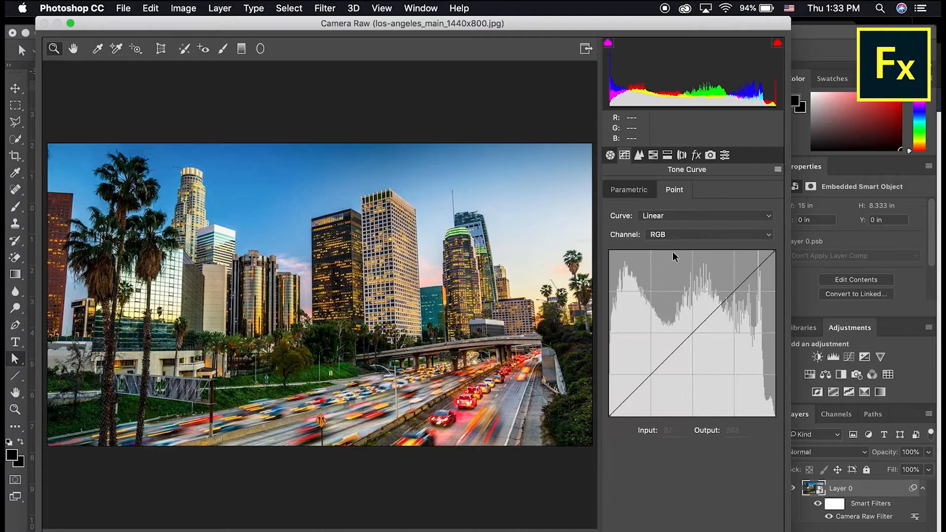
pyautogui.click(676, 217)
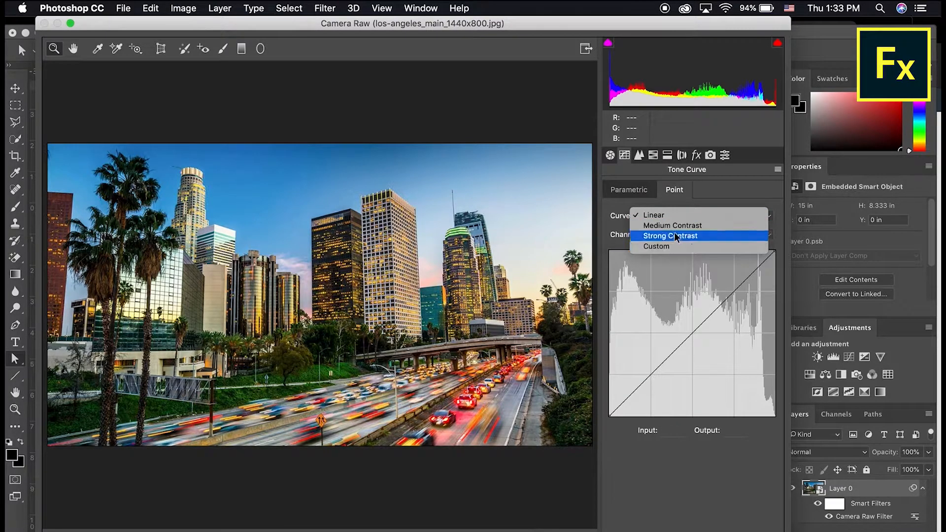
pyautogui.click(631, 230)
pyautogui.click(639, 193)
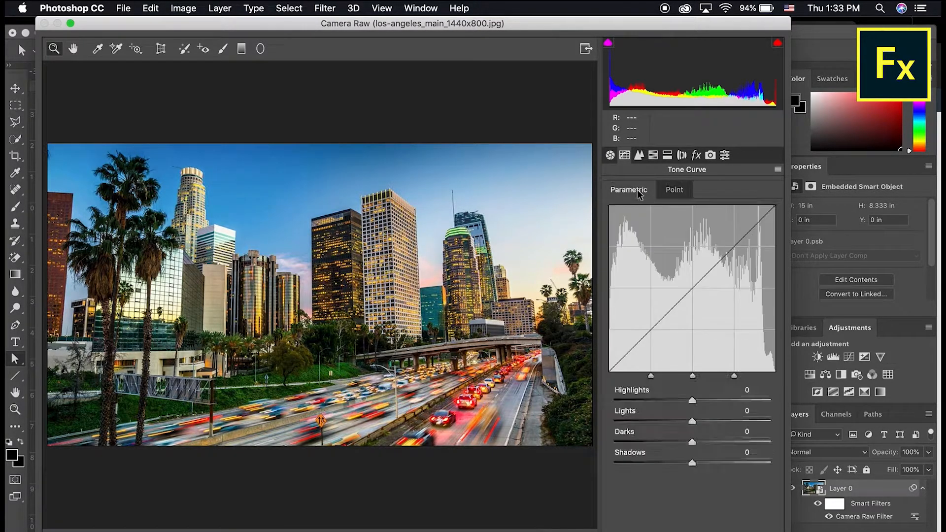
pyautogui.click(682, 193)
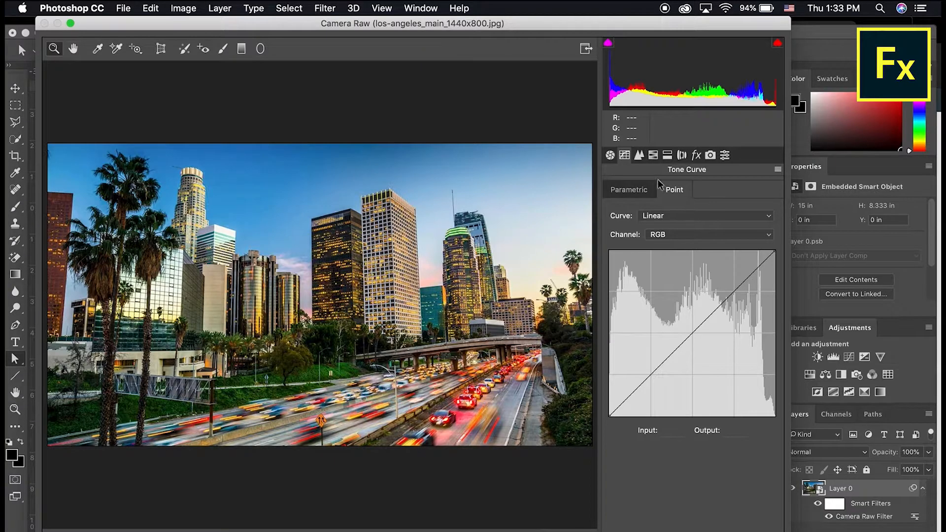
# Set Detail sharpening to Amount 94 and Masking 33.
pyautogui.click(640, 155)
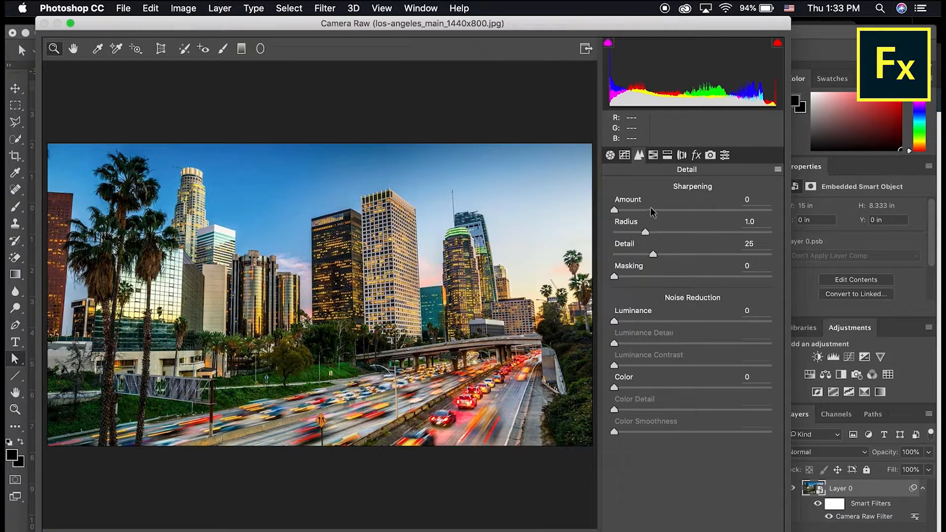
pyautogui.moveTo(662, 211); pyautogui.dragTo(713, 216)
pyautogui.moveTo(693, 277); pyautogui.dragTo(667, 279)
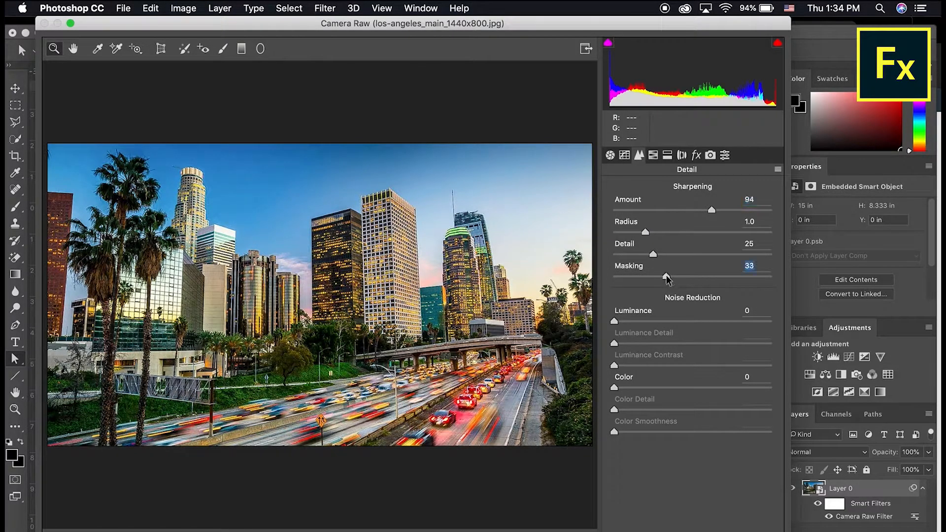
# Browse the HSL hue and luminance, Lens Corrections and Split Toning panels without changes.
pyautogui.click(654, 155)
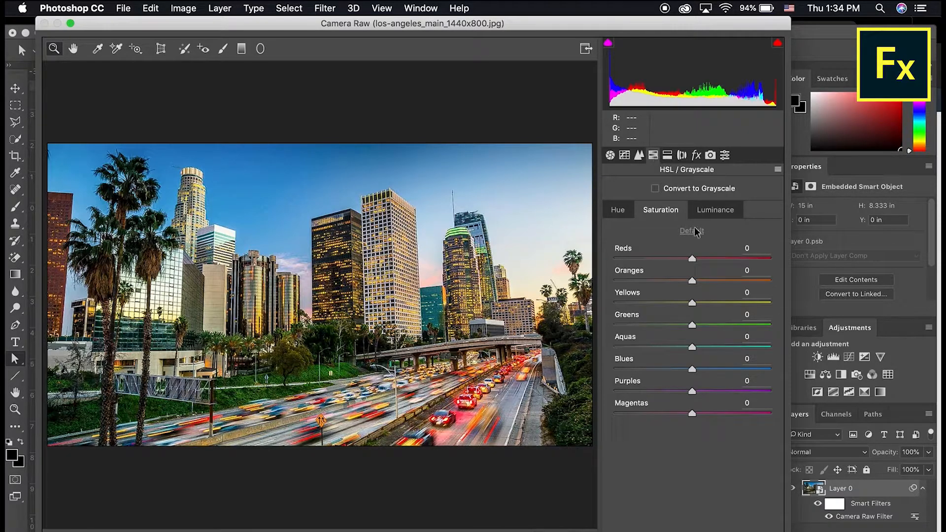
pyautogui.click(629, 210)
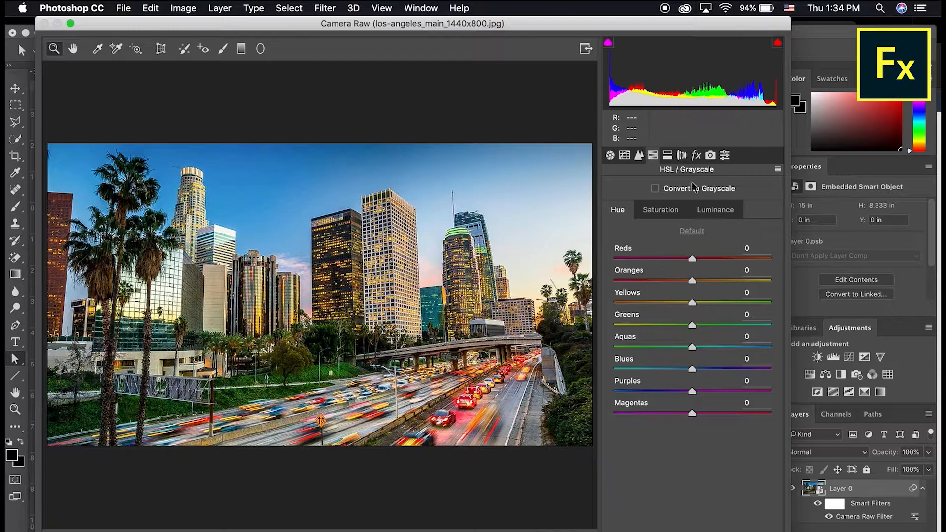
pyautogui.click(683, 156)
pyautogui.click(670, 156)
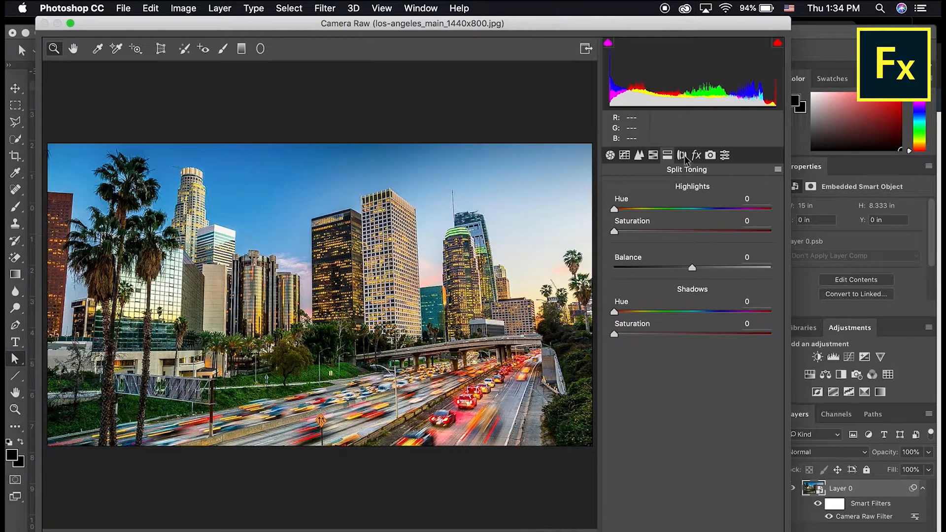
pyautogui.click(652, 157)
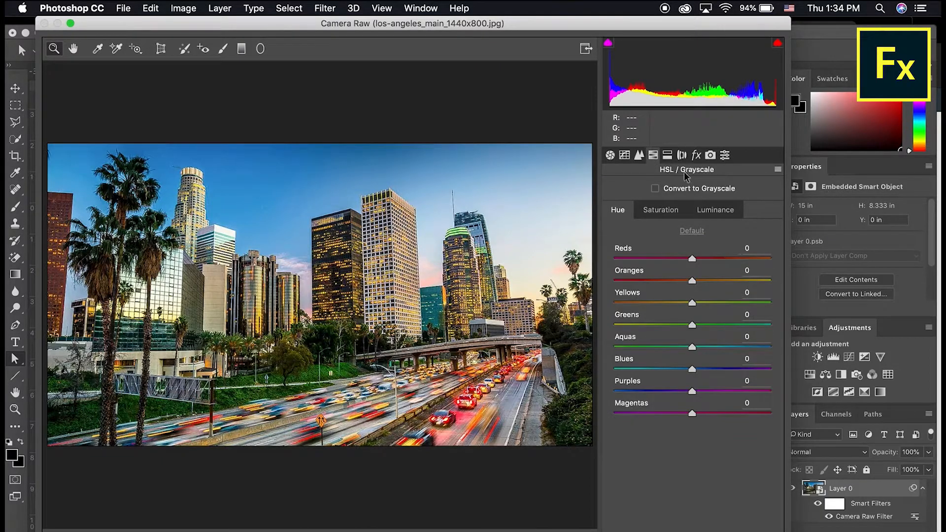
pyautogui.click(717, 211)
pyautogui.click(671, 155)
pyautogui.click(681, 155)
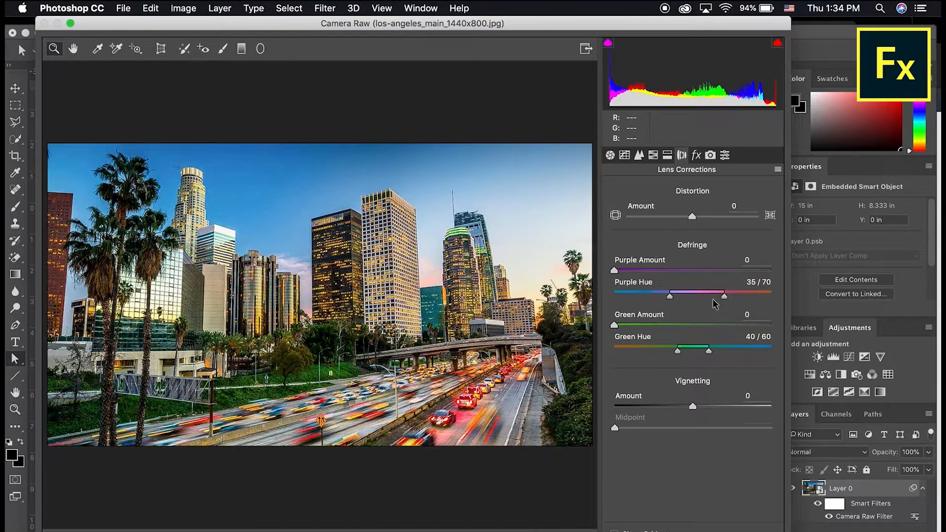
# Add grain at amount 54 in the Effects panel and view the empty Presets list.
pyautogui.click(696, 157)
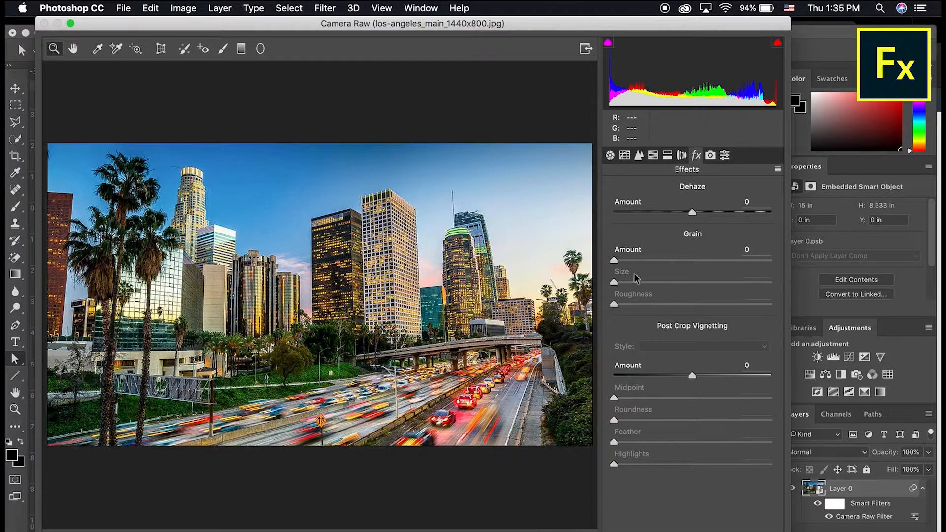
pyautogui.moveTo(674, 260); pyautogui.dragTo(606, 262)
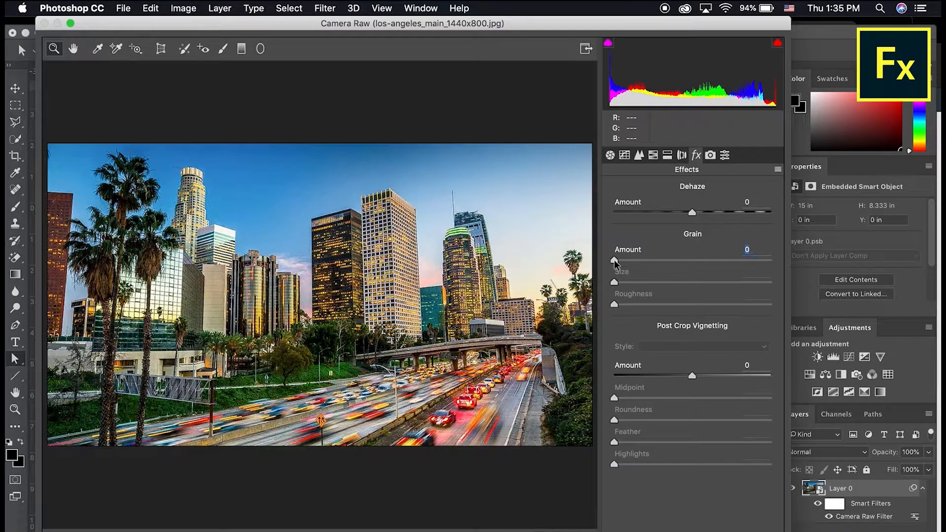
pyautogui.click(710, 156)
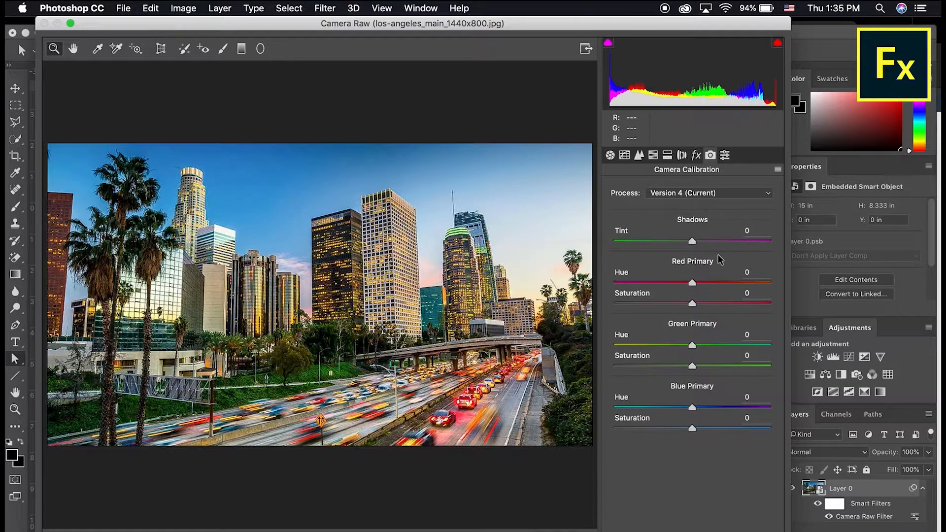
pyautogui.click(722, 155)
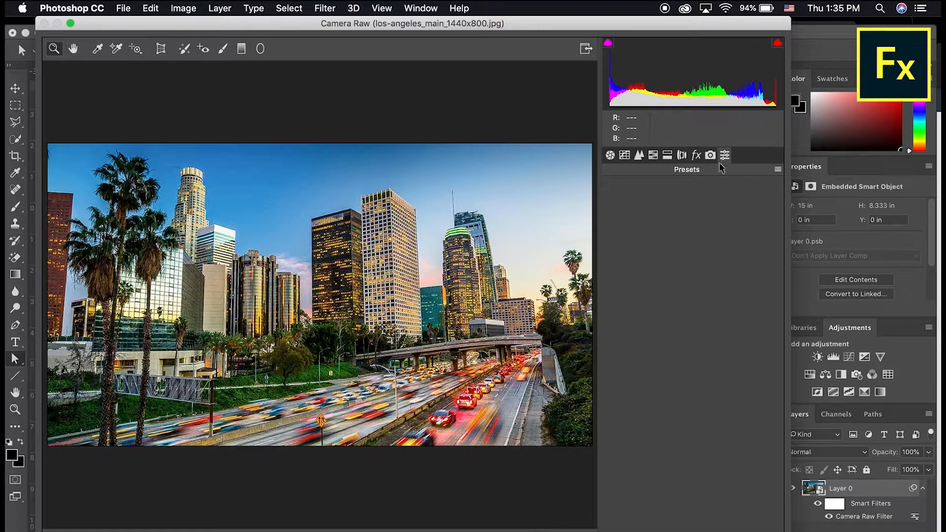
pyautogui.click(708, 157)
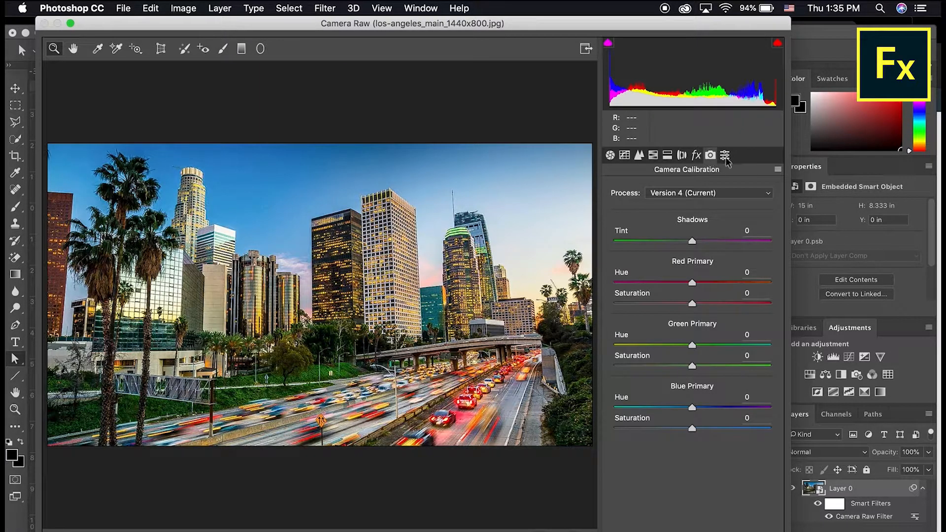
pyautogui.click(725, 156)
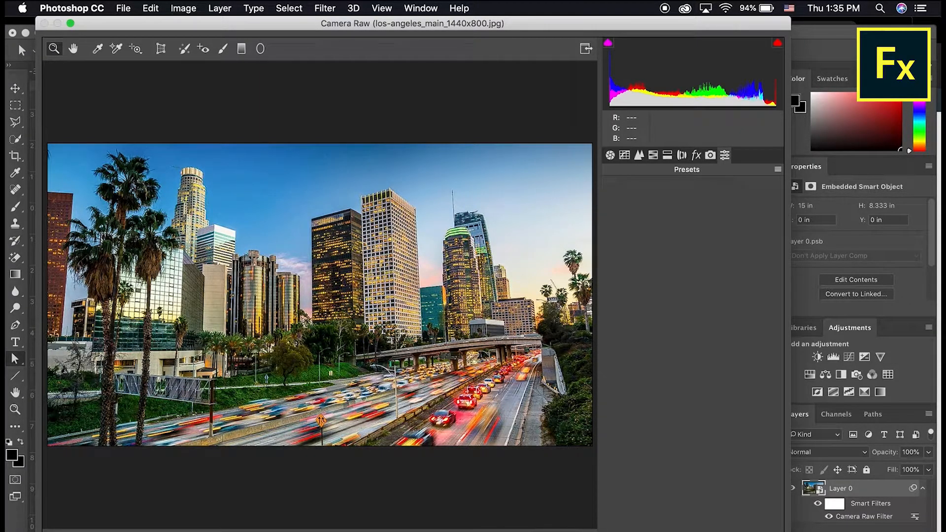
# Cancel the New Preset dialog and return to the Basic tone settings.
pyautogui.press('super+shift+p')
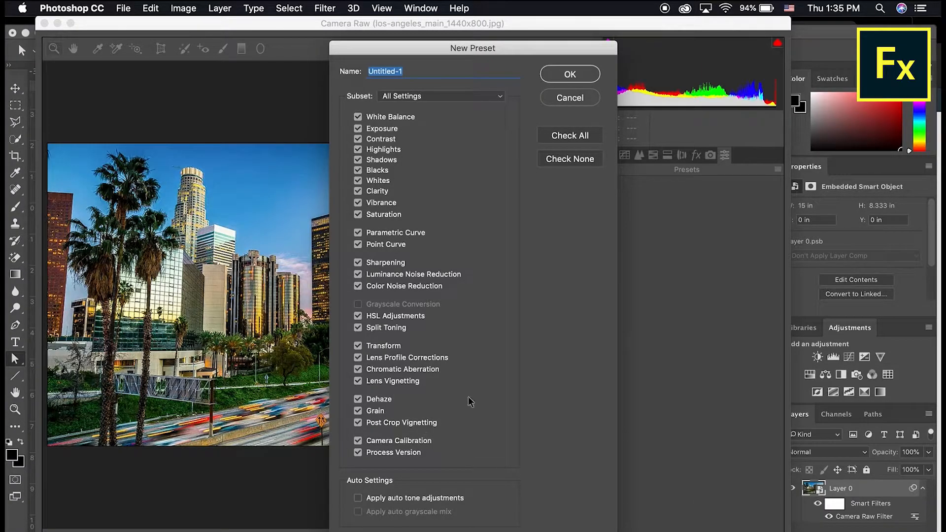
pyautogui.click(557, 99)
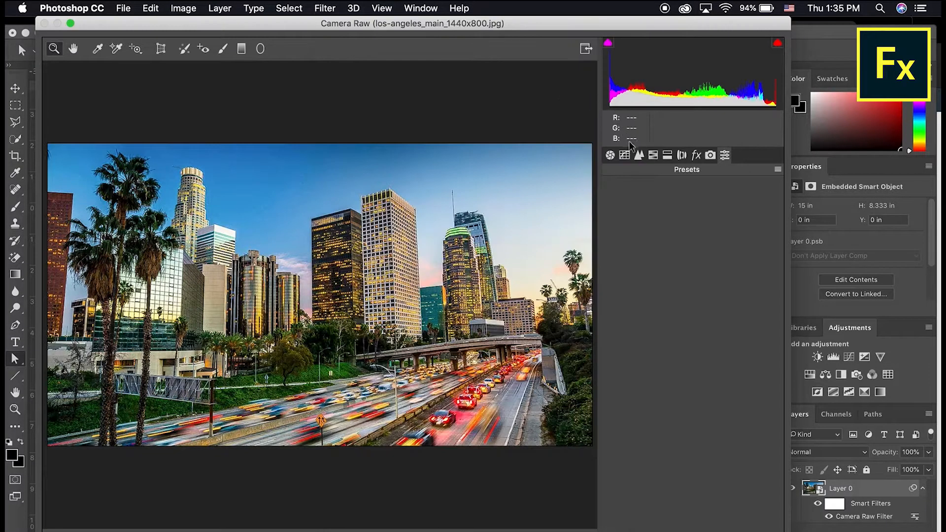
pyautogui.click(613, 156)
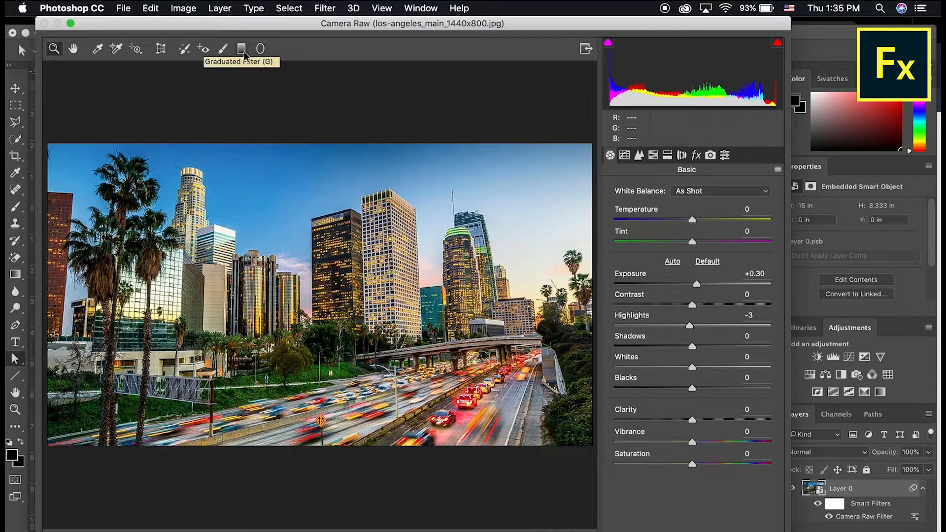
# Draw a radial filter ellipse over the buildings and lower its exposure to darken them.
pyautogui.click(260, 48)
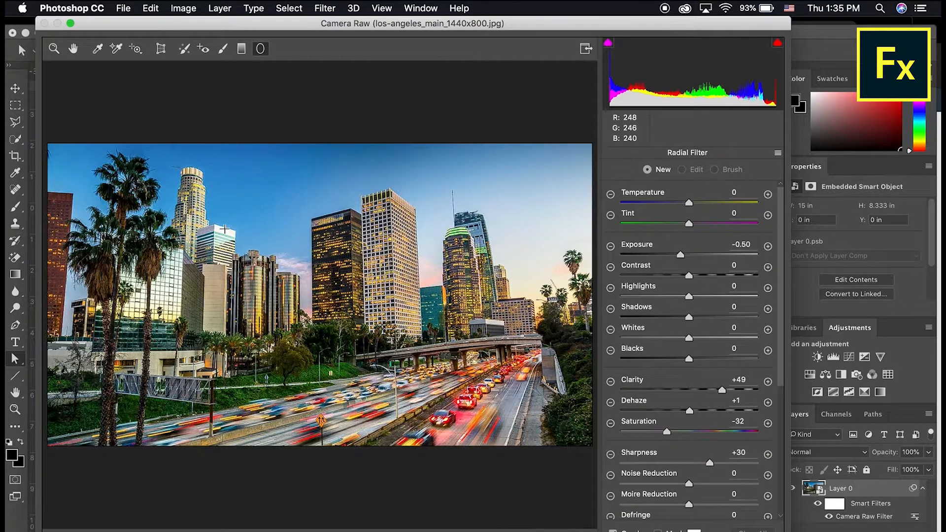
pyautogui.moveTo(224, 230); pyautogui.dragTo(464, 340)
pyautogui.moveTo(222, 230); pyautogui.dragTo(339, 230)
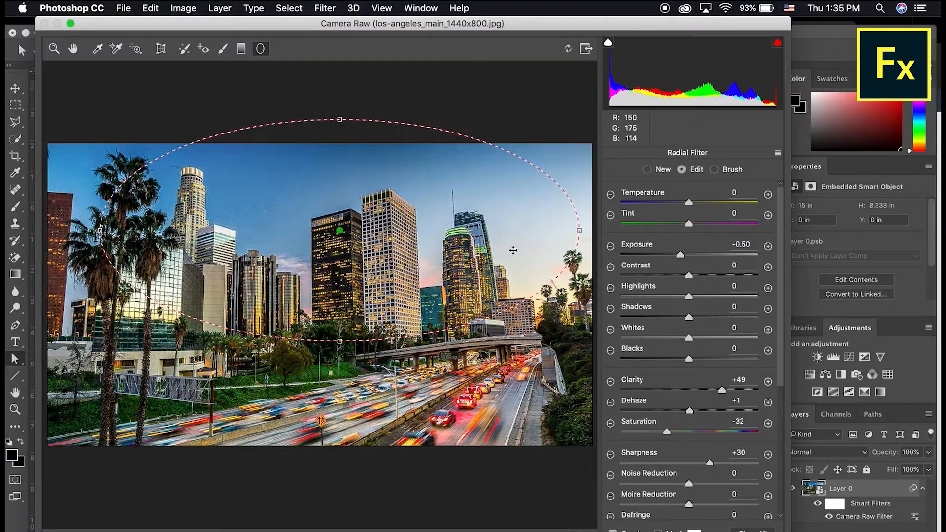
pyautogui.moveTo(681, 255); pyautogui.dragTo(662, 255)
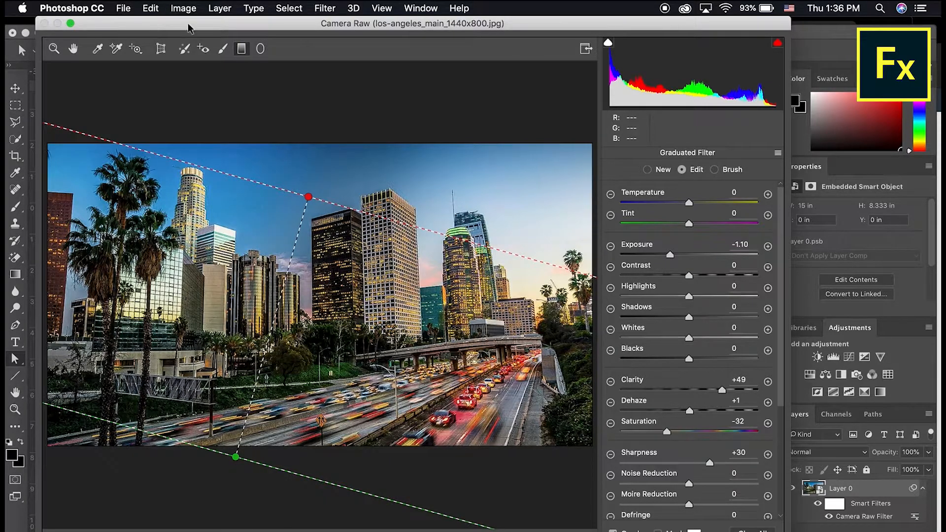
# Skew the Transform tool's Horizontal perspective to +84.
pyautogui.click(162, 50)
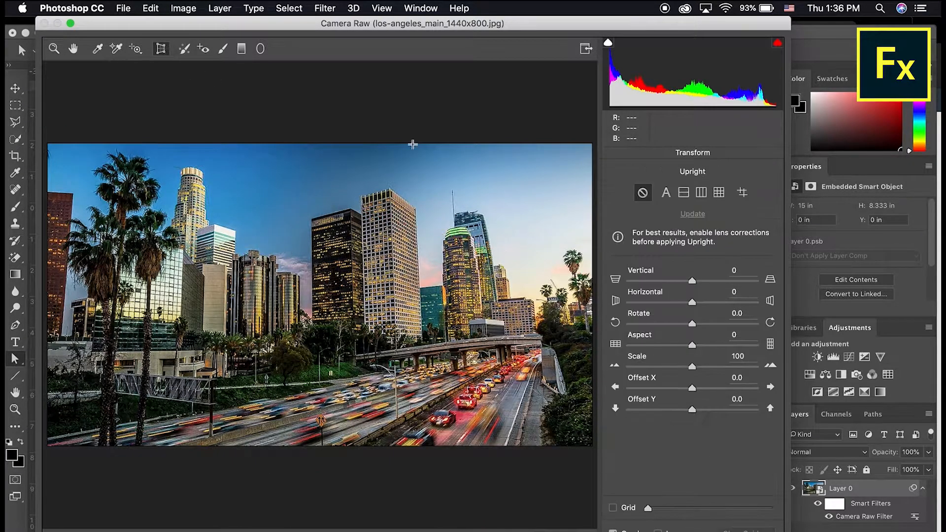
pyautogui.moveTo(688, 302); pyautogui.dragTo(758, 324)
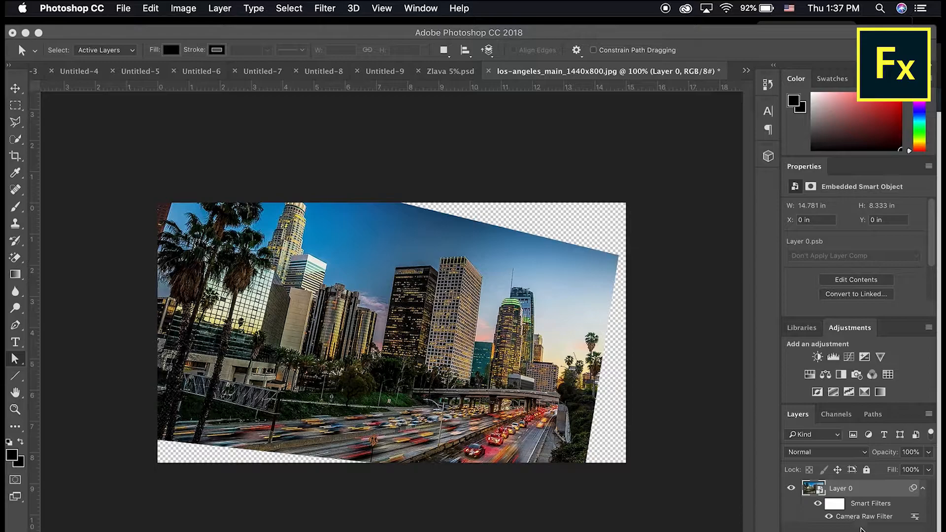
pyautogui.doubleClick(857, 519)
pyautogui.press('Return')
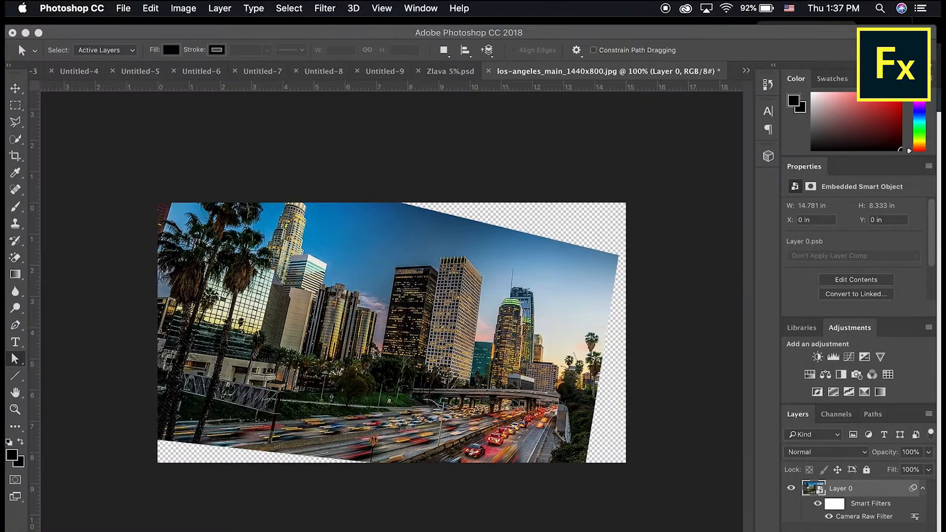